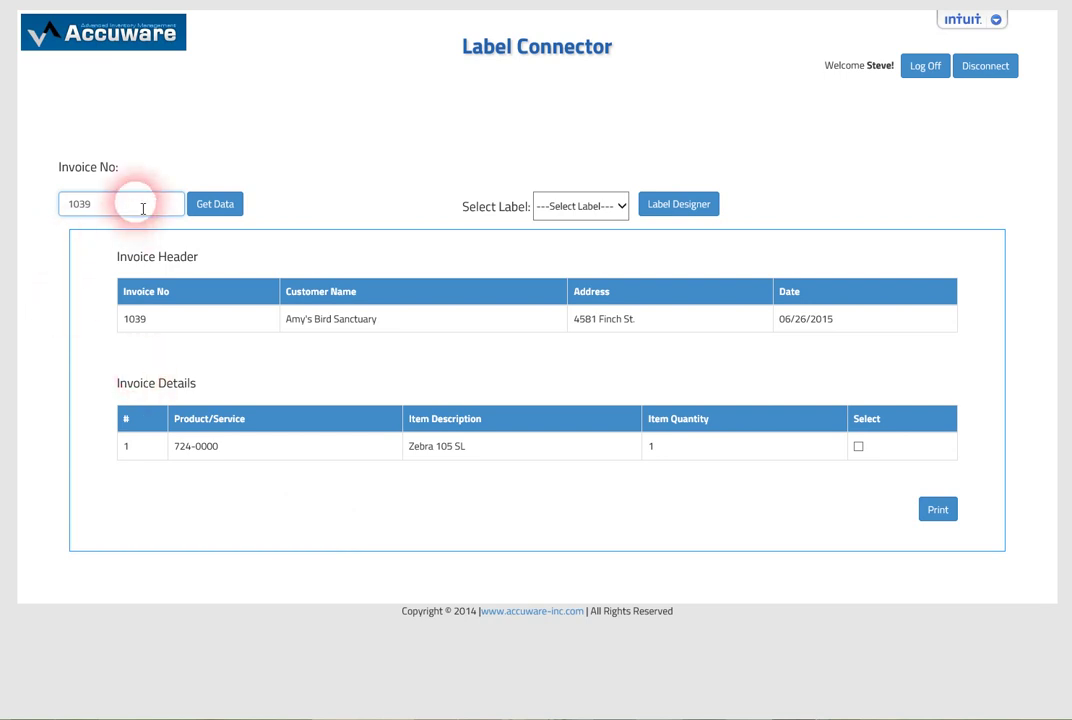
Step: Clear the Invoice No field and re-enter the number of the invoice already shown
{"action": "left_click_drag", "start_coordinate": [143, 208], "coordinate": [31, 201]}
{"action": "key", "text": "BackSpace"}
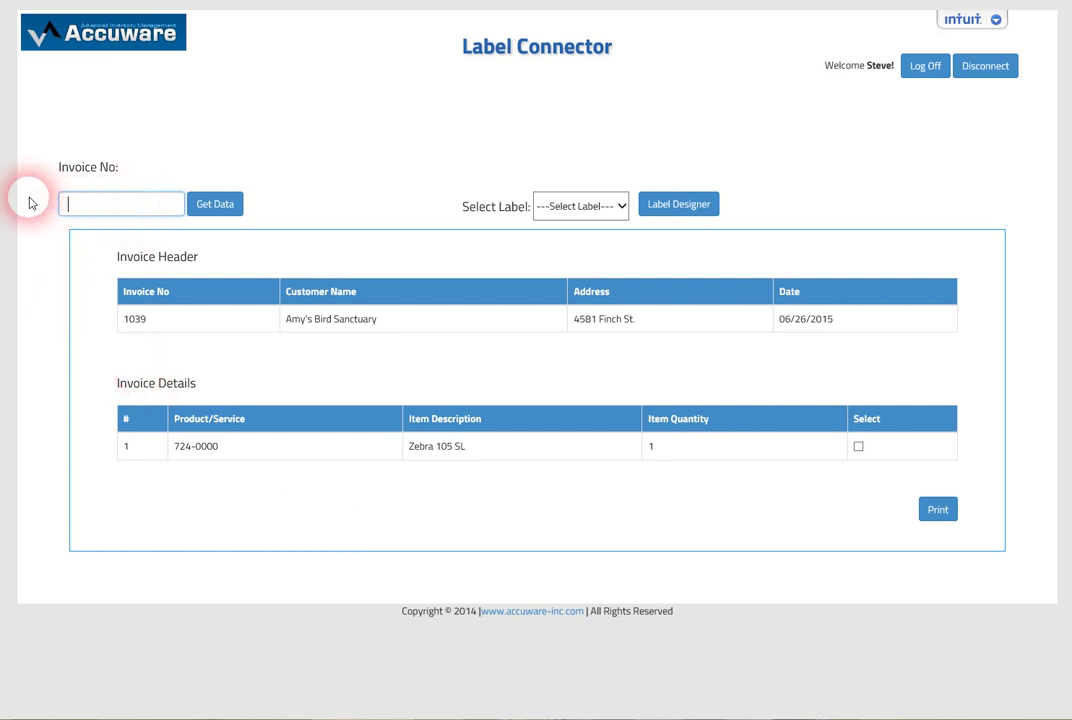
{"action": "type", "text": "1039"}
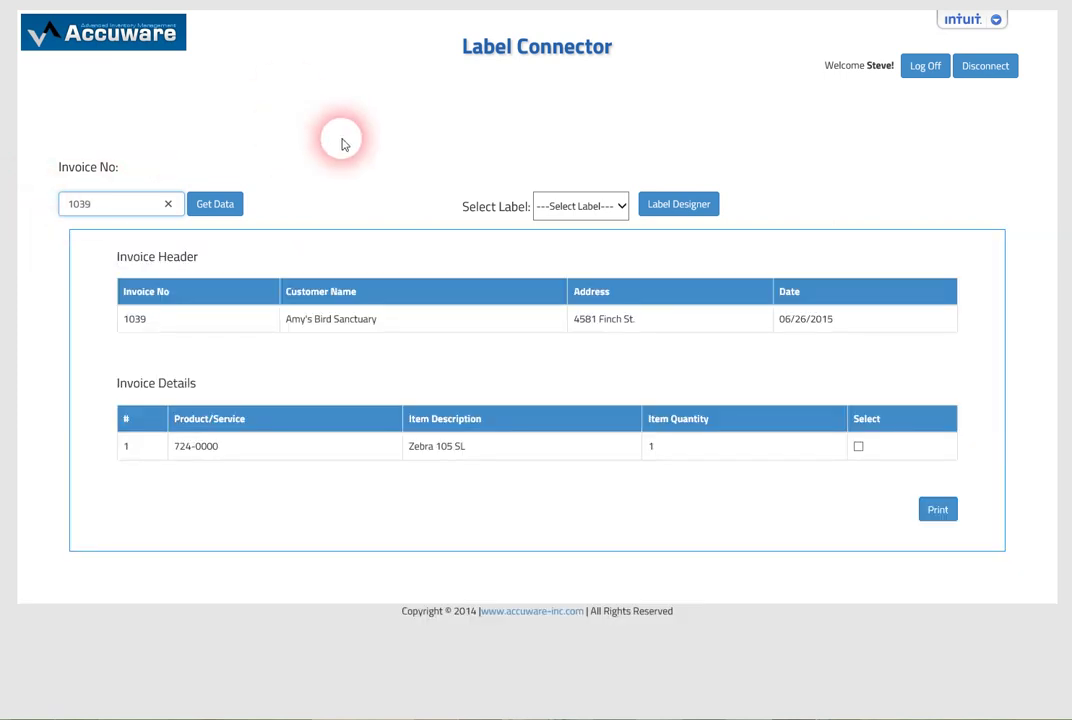
Step: Choose the Blue Wire label, select the Zebra 105 SL invoice line and print its label
{"action": "left_click", "coordinate": [617, 208]}
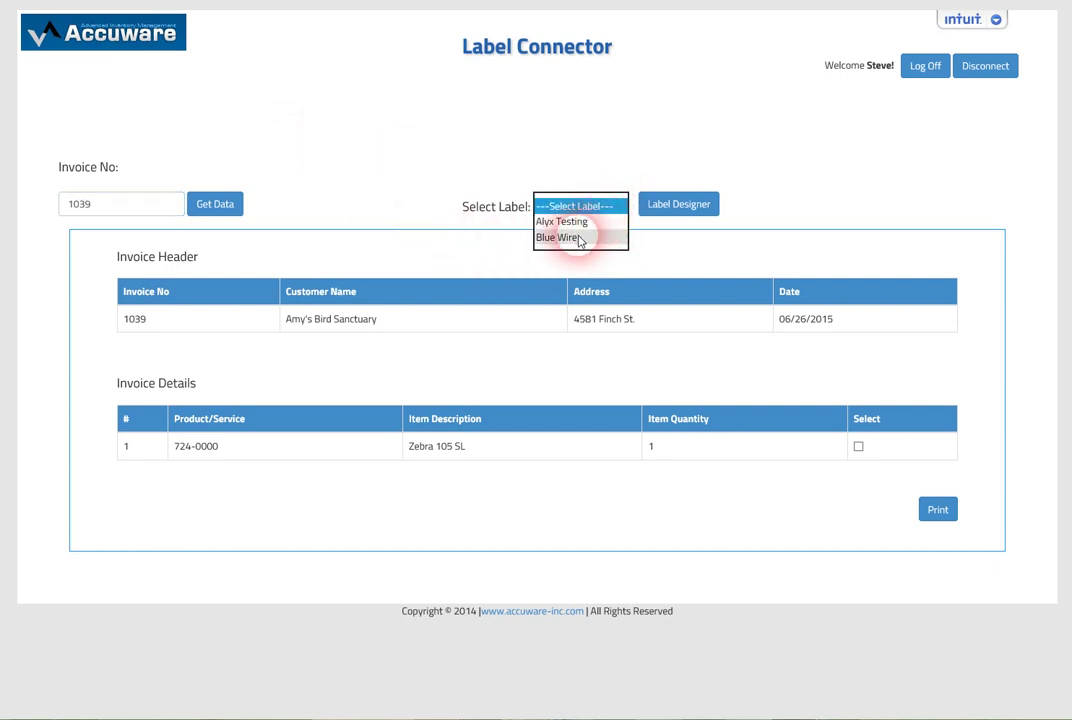
{"action": "left_click", "coordinate": [578, 238]}
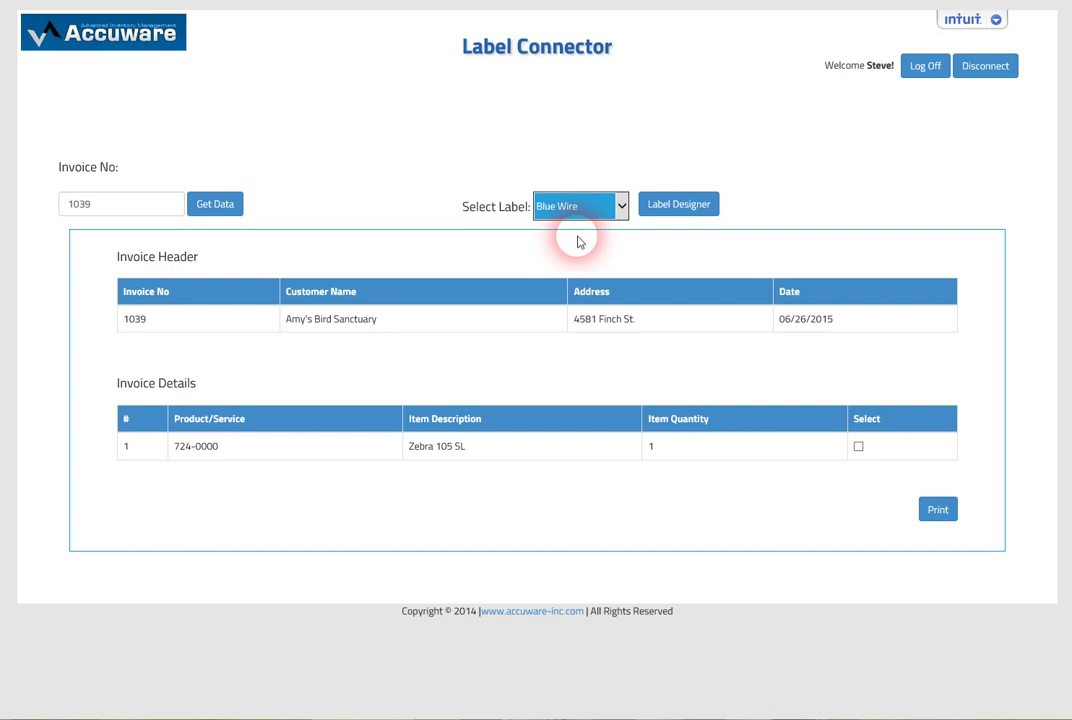
{"action": "left_click", "coordinate": [857, 448]}
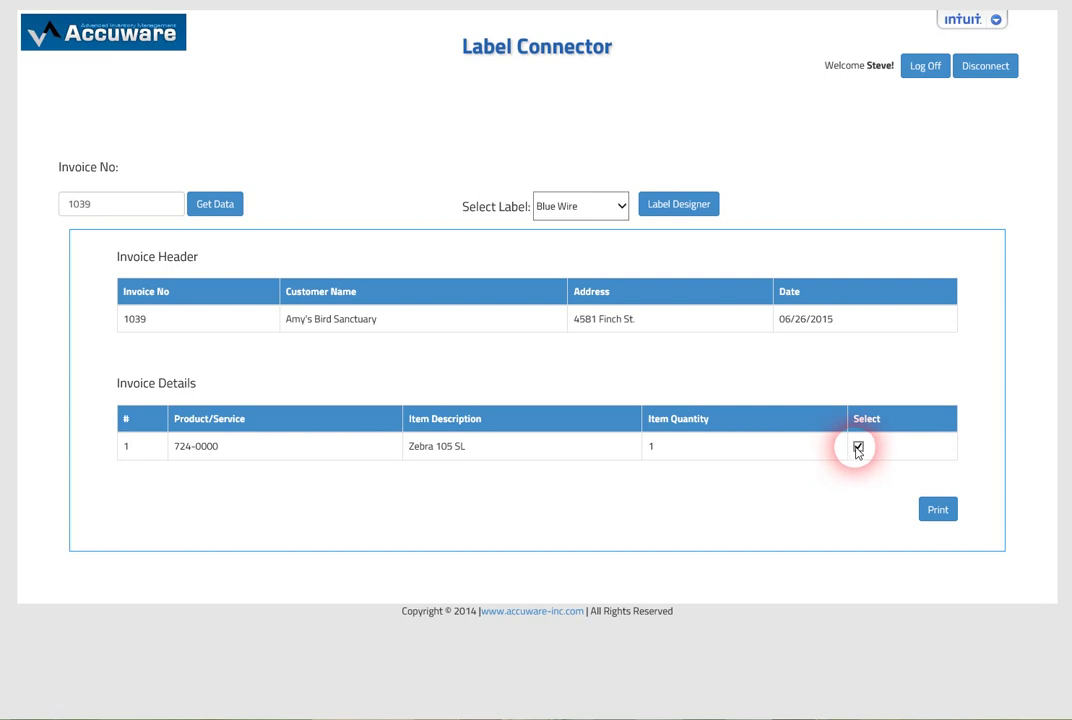
{"action": "left_click", "coordinate": [938, 511]}
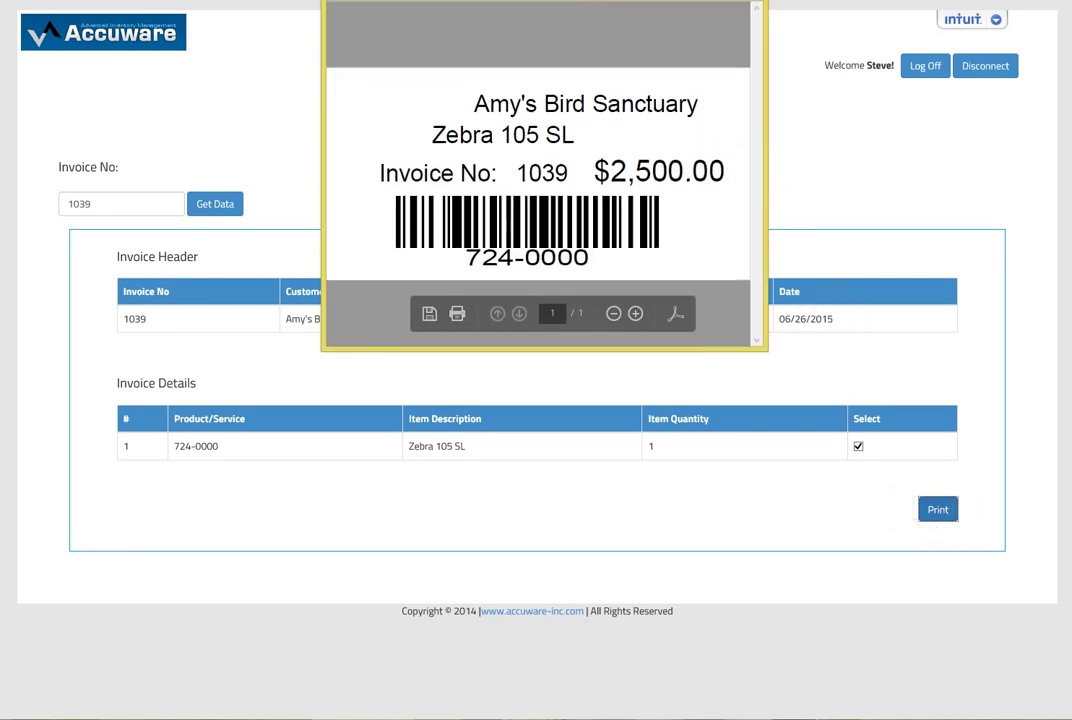
Step: Move the label preview window around to compare it with the invoice header and item details, and close the preview
{"action": "left_click_drag", "start_coordinate": [581, 0], "coordinate": [600, 85]}
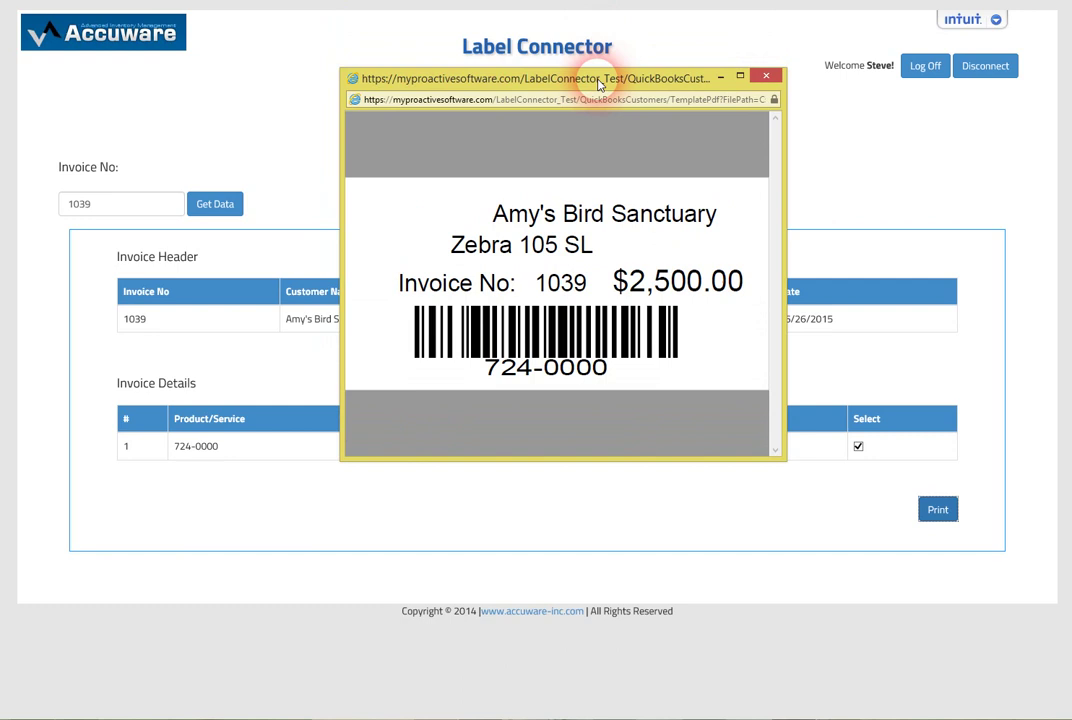
{"action": "left_click_drag", "start_coordinate": [600, 85], "coordinate": [566, 378]}
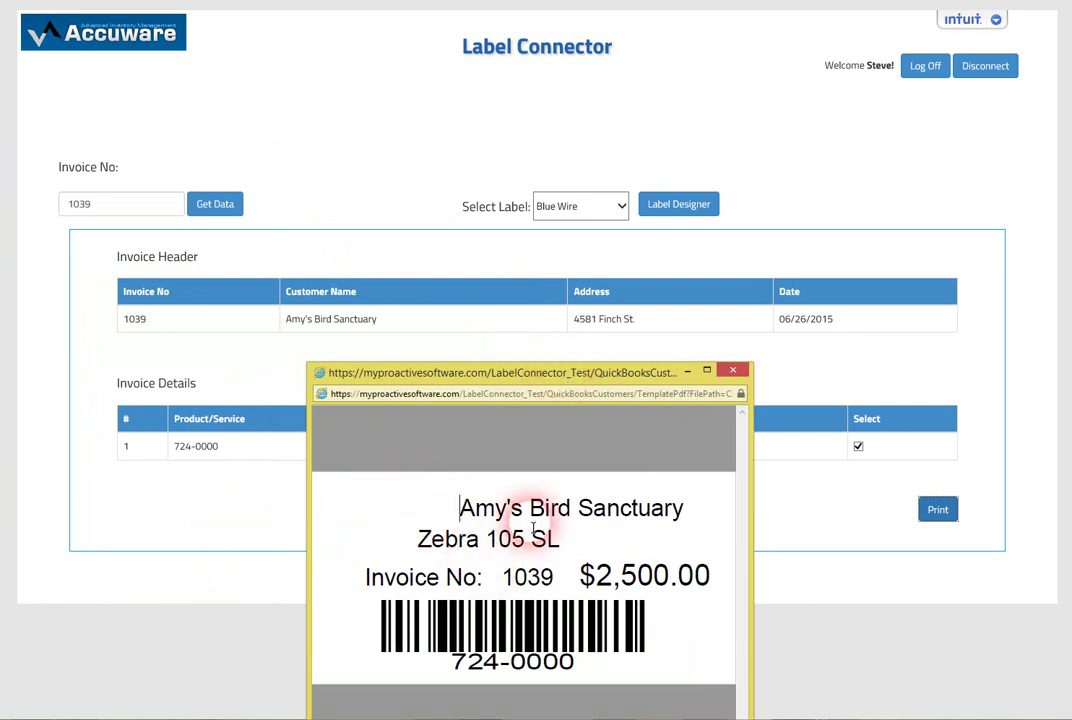
{"action": "left_click_drag", "start_coordinate": [460, 374], "coordinate": [370, 493]}
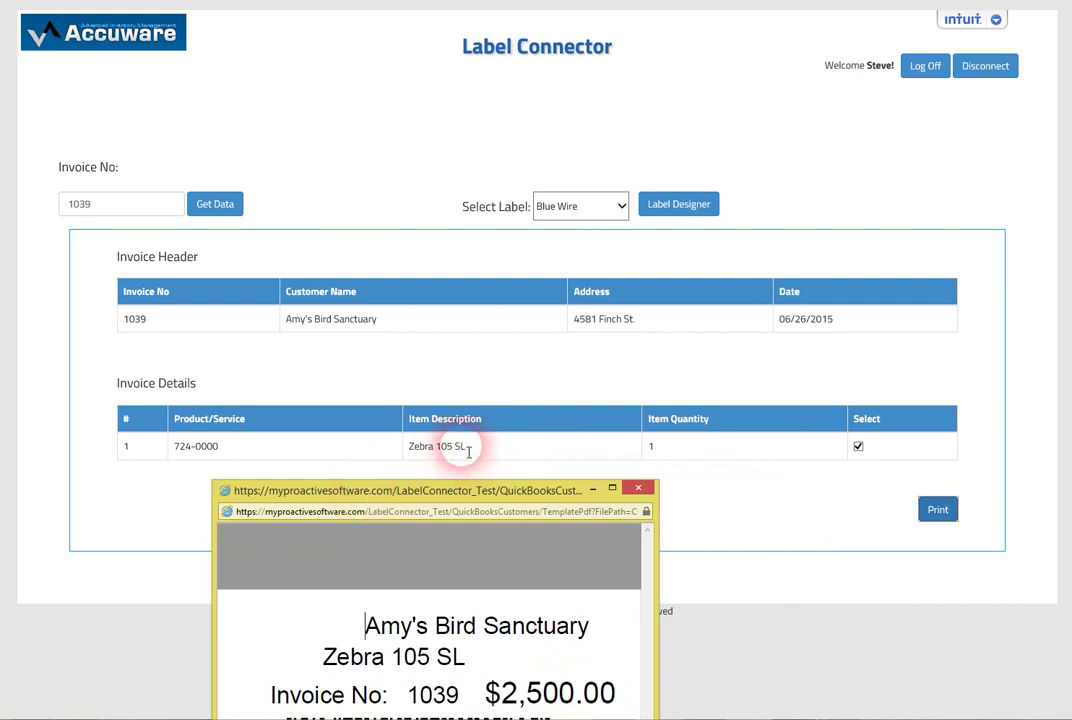
{"action": "left_click_drag", "start_coordinate": [456, 500], "coordinate": [625, 255]}
{"action": "mouse_move", "coordinate": [598, 488]}
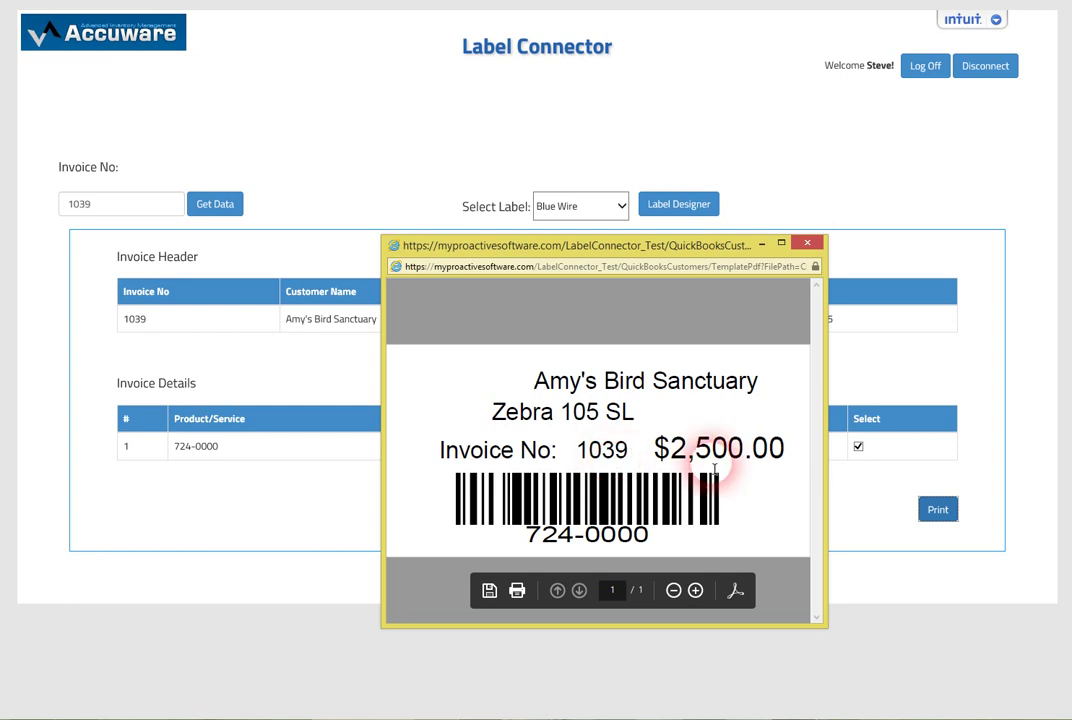
{"action": "left_click", "coordinate": [680, 285]}
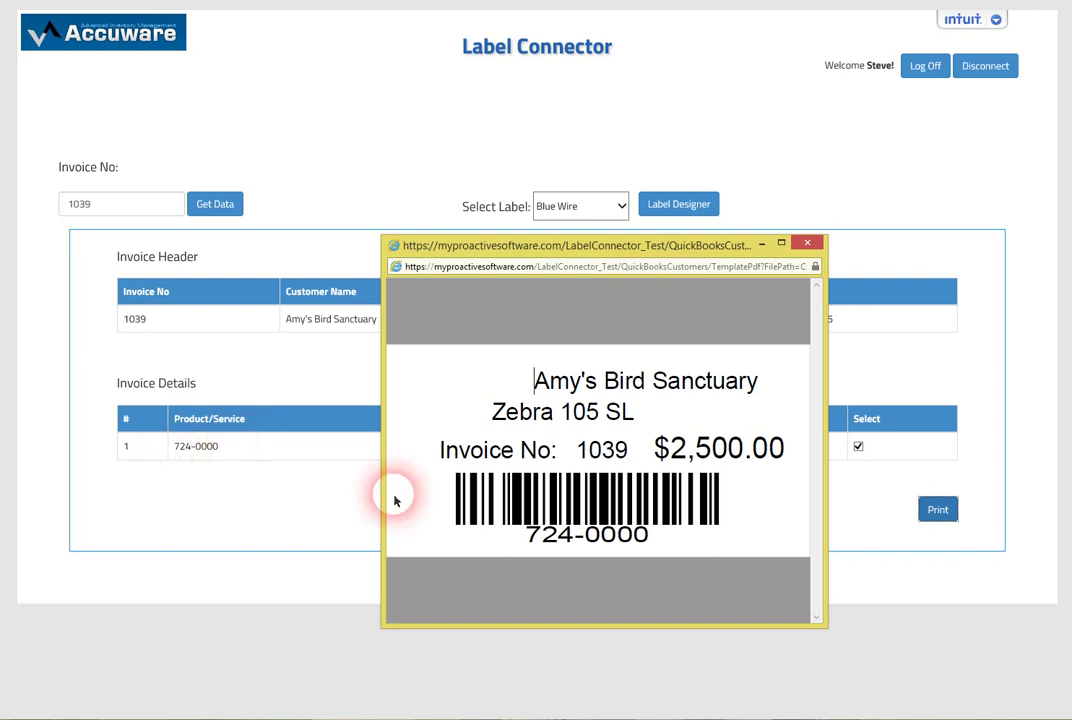
{"action": "mouse_move", "coordinate": [560, 535]}
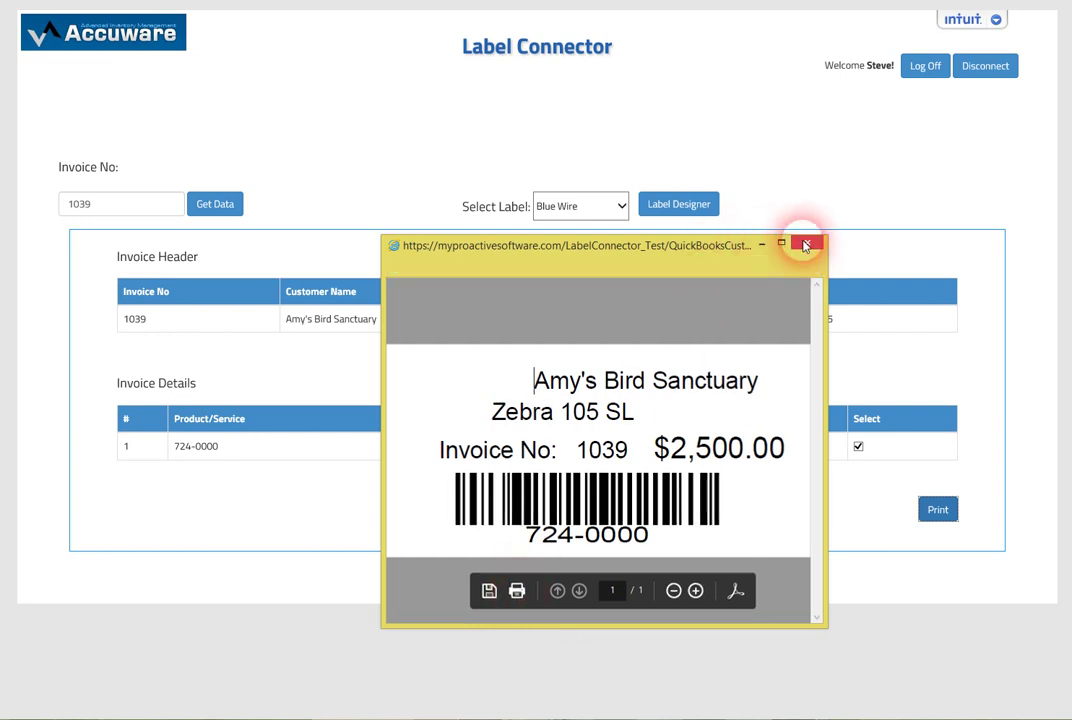
{"action": "left_click", "coordinate": [806, 245]}
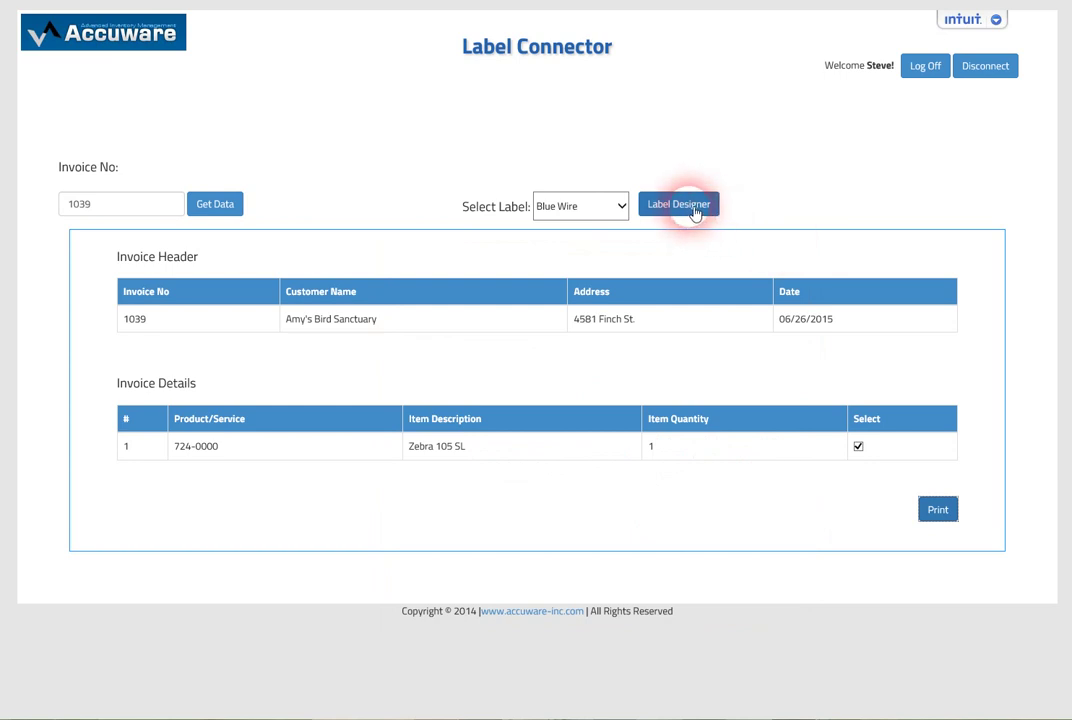
Step: Open the Blue Wire label in the Label Designer and dismiss the secure content notice
{"action": "left_click", "coordinate": [620, 206]}
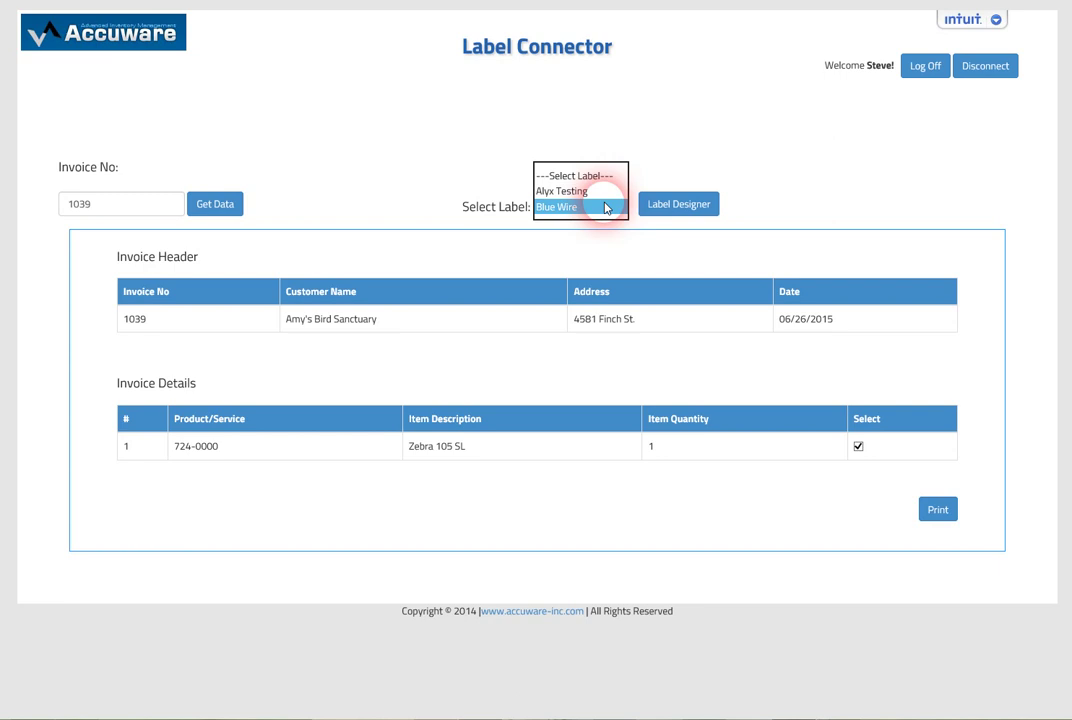
{"action": "left_click", "coordinate": [605, 207]}
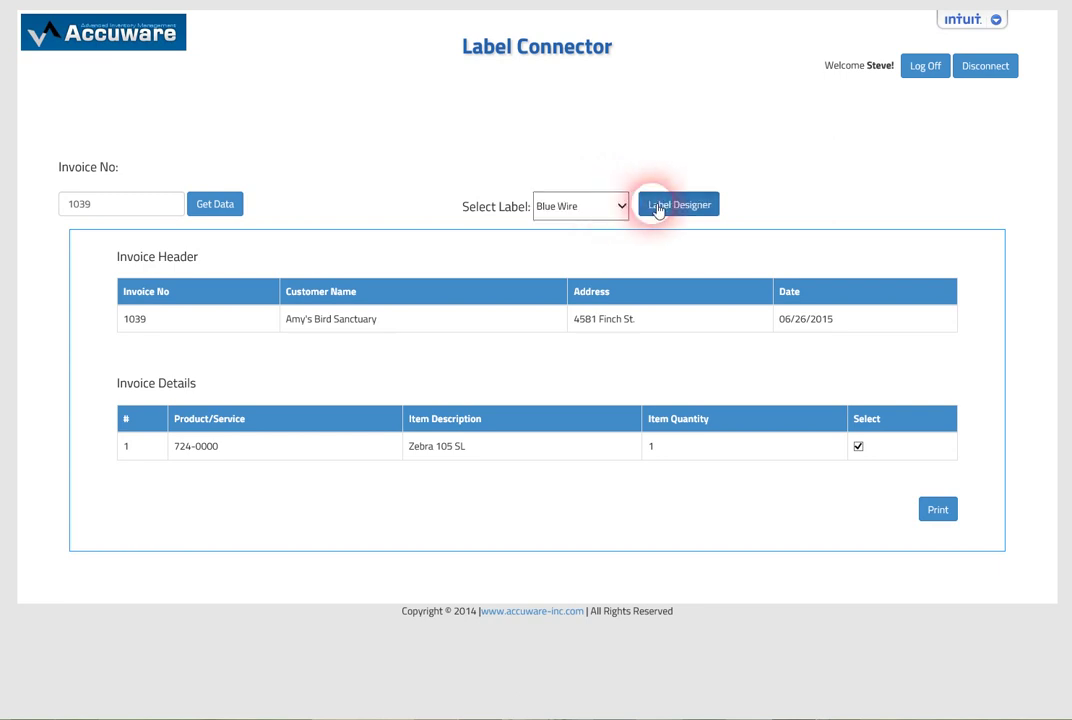
{"action": "left_click", "coordinate": [653, 203]}
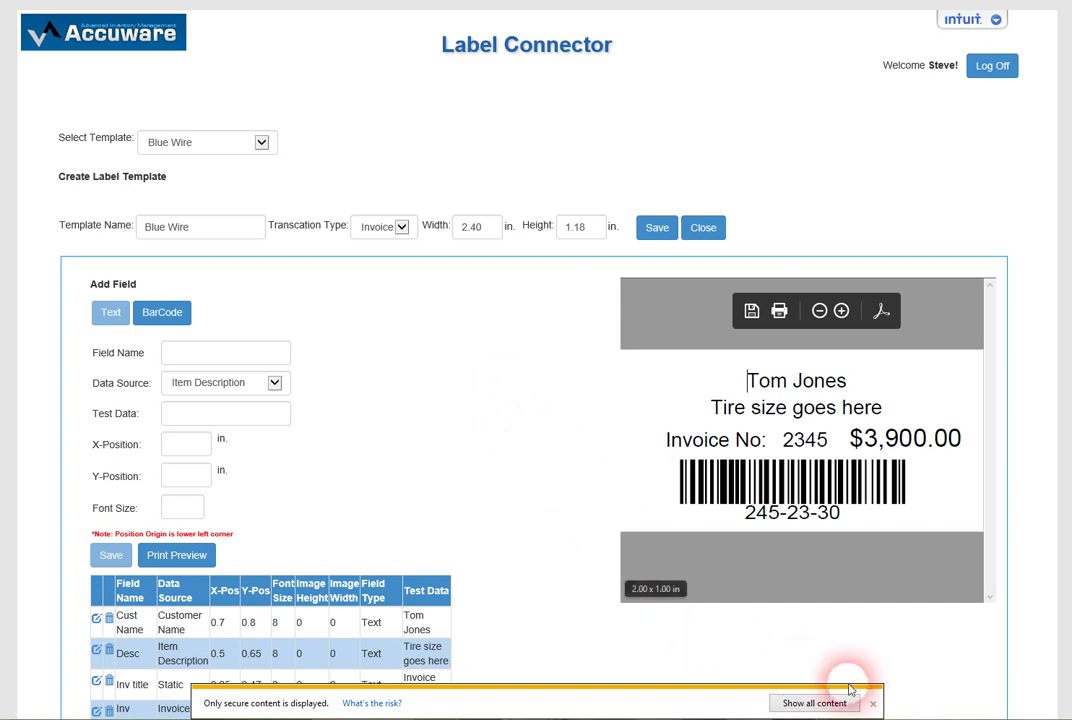
{"action": "left_click", "coordinate": [873, 703]}
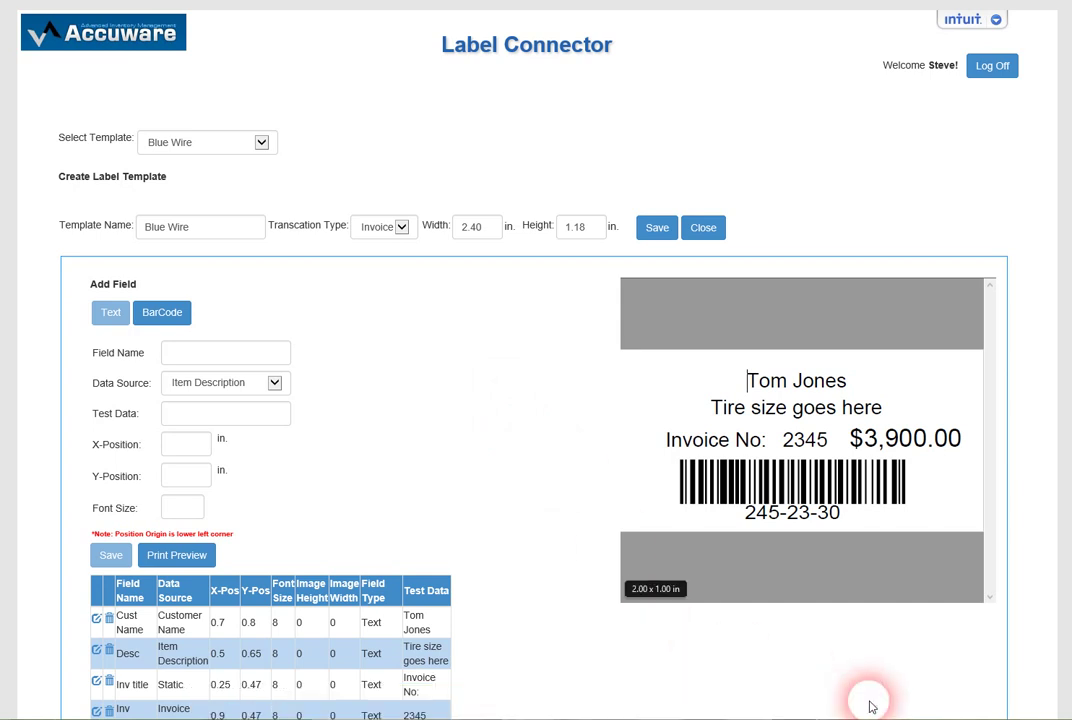
Step: Open the Item Barcode field for editing, keep Item Name as its data source, and update the field
{"action": "scroll", "coordinate": [466, 514], "scroll_direction": "down", "scroll_amount": 2}
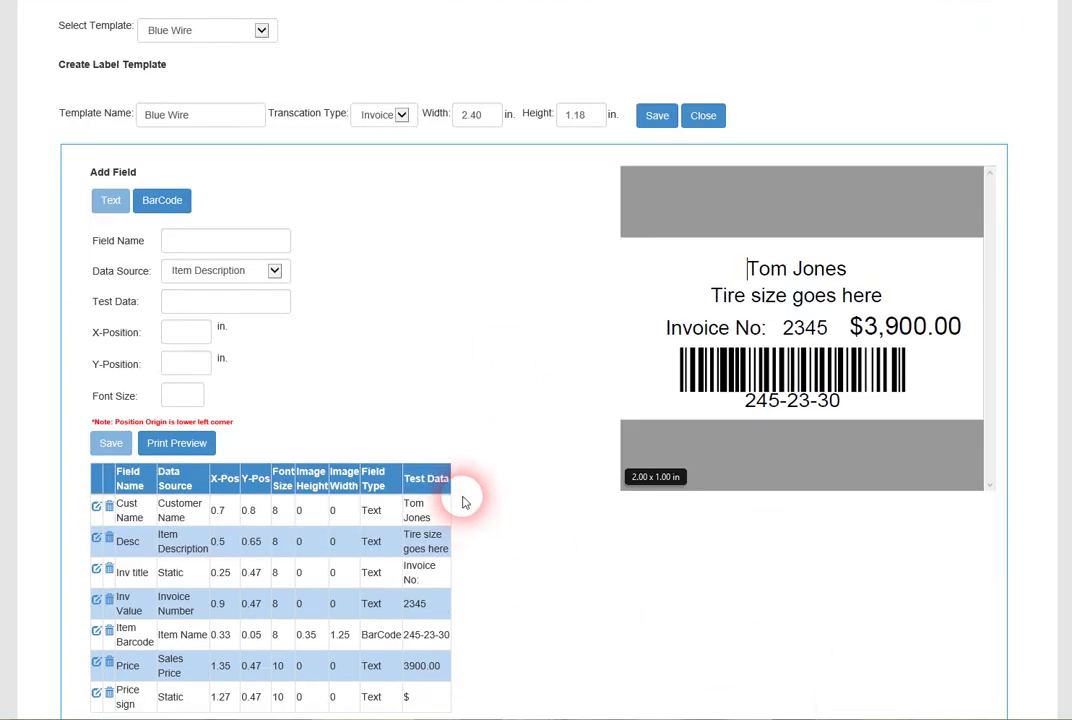
{"action": "mouse_move", "coordinate": [658, 283]}
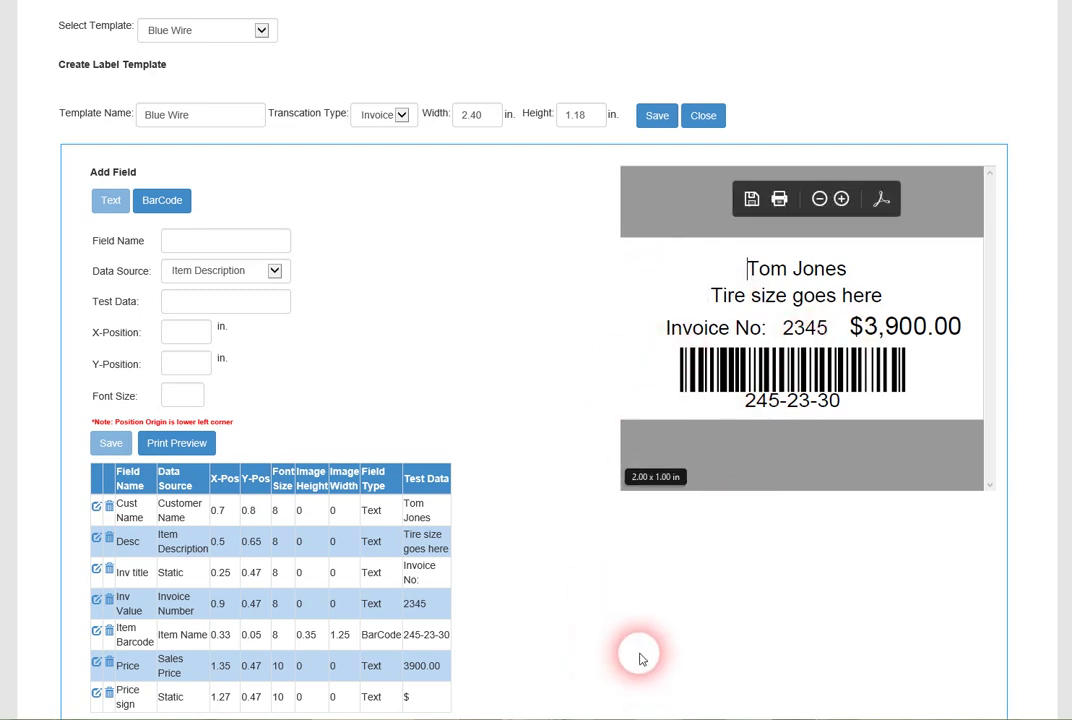
{"action": "scroll", "coordinate": [641, 659], "scroll_direction": "down", "scroll_amount": 1}
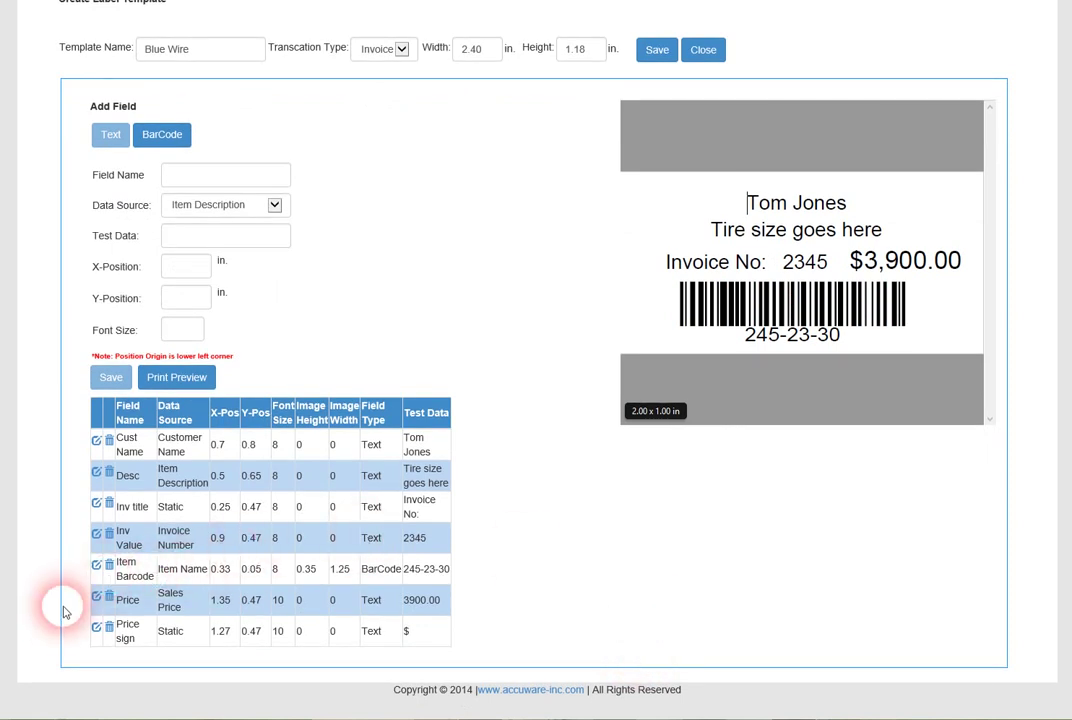
{"action": "left_click", "coordinate": [96, 564]}
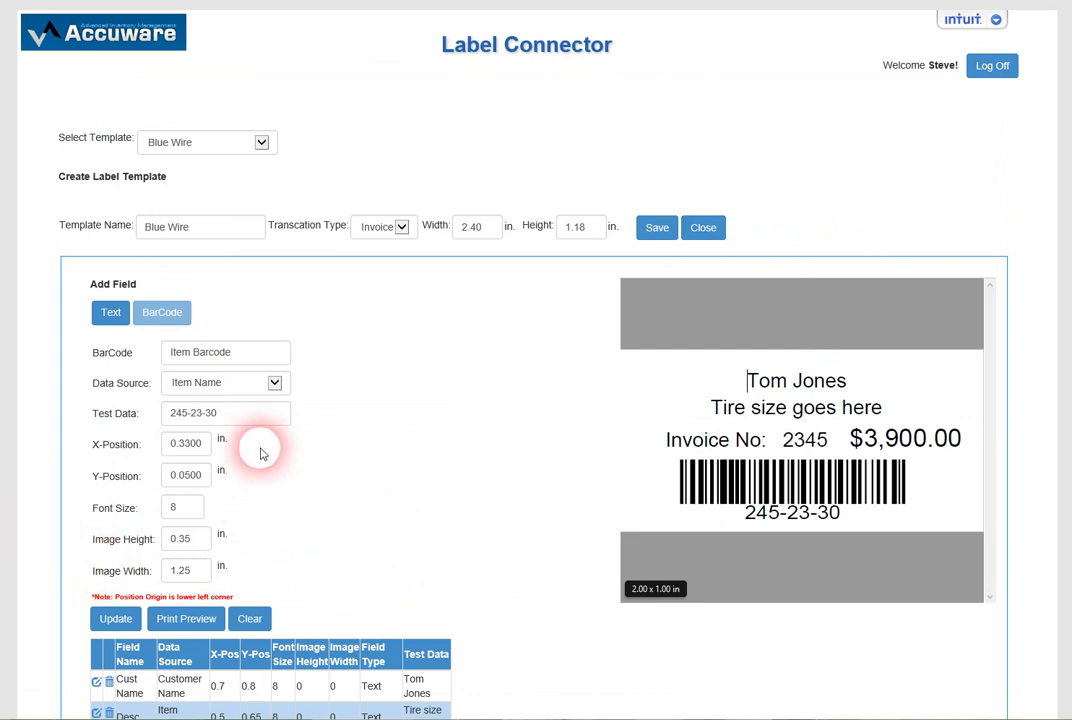
{"action": "left_click", "coordinate": [275, 384]}
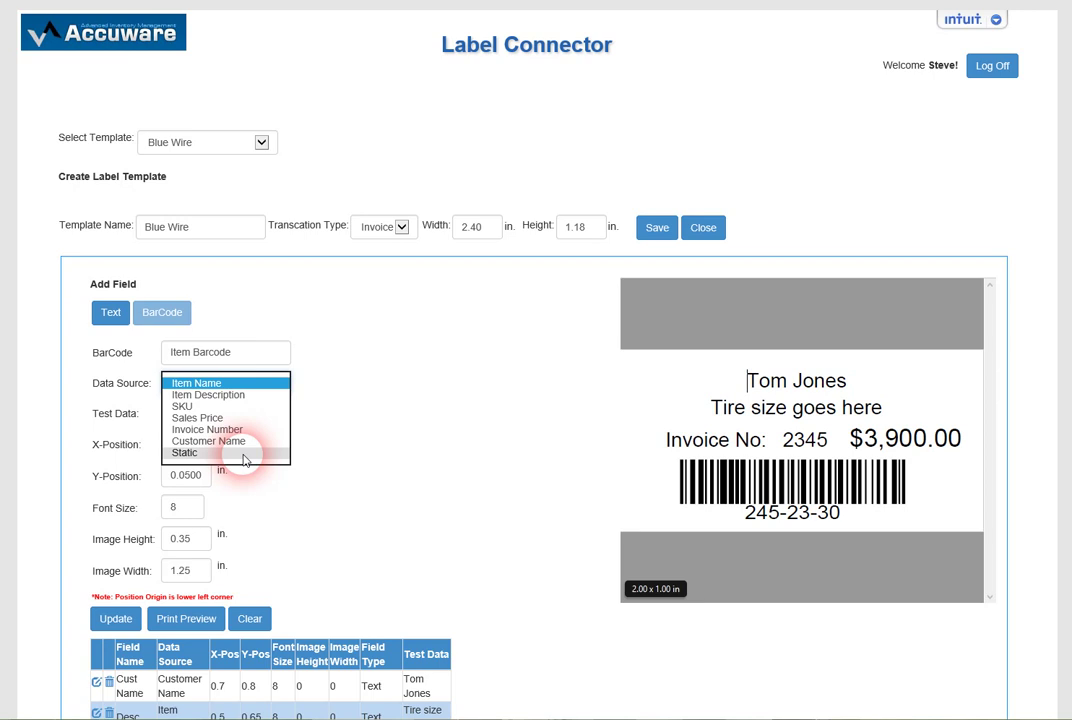
{"action": "left_click", "coordinate": [233, 386]}
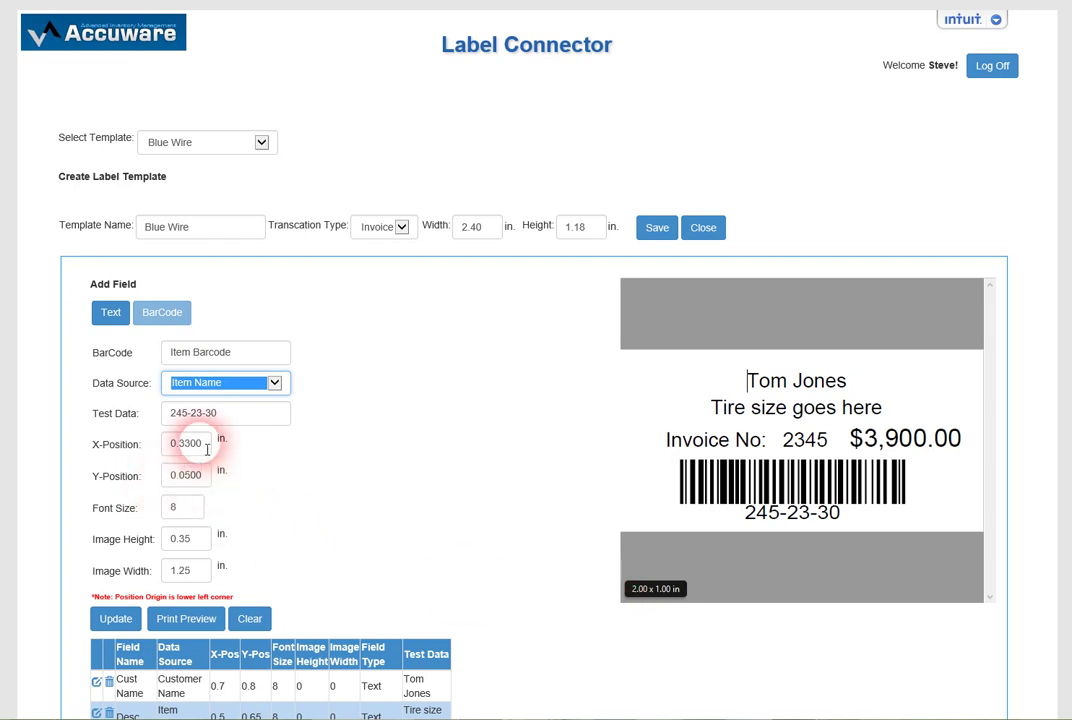
{"action": "left_click", "coordinate": [196, 513]}
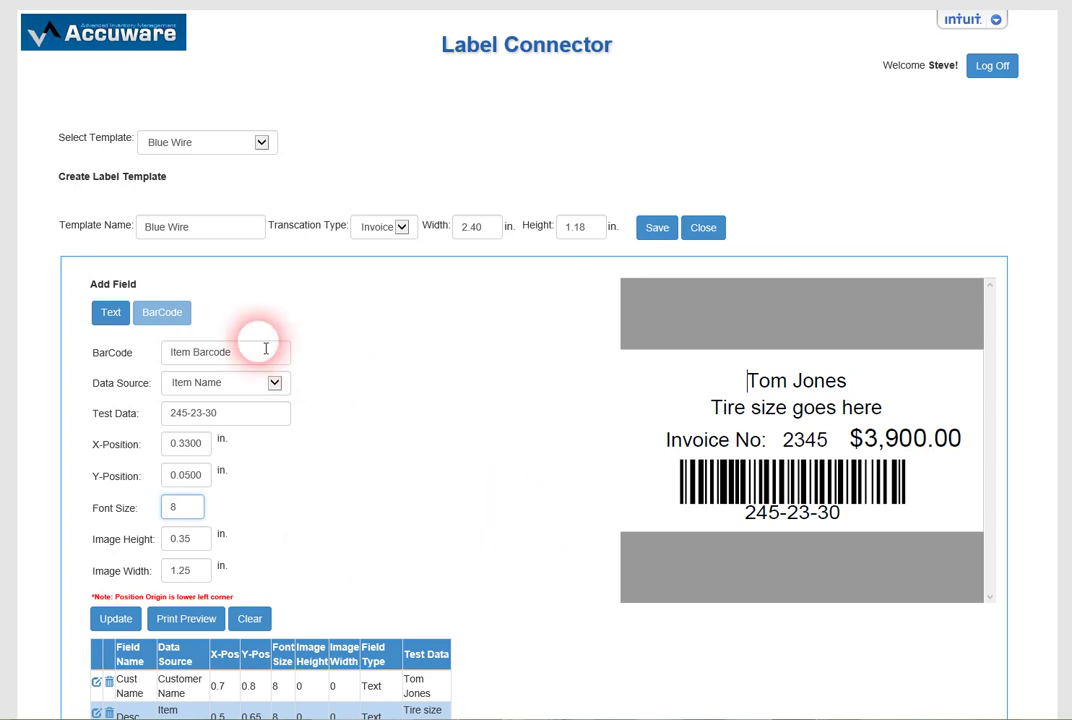
{"action": "left_click", "coordinate": [116, 619]}
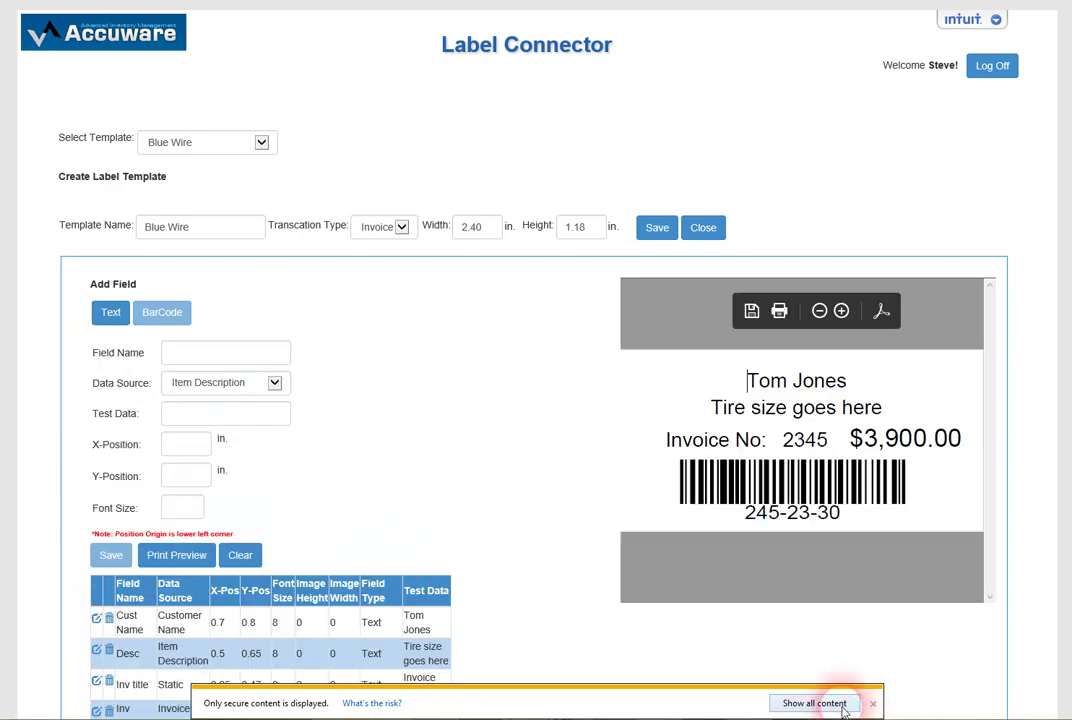
{"action": "left_click", "coordinate": [872, 703]}
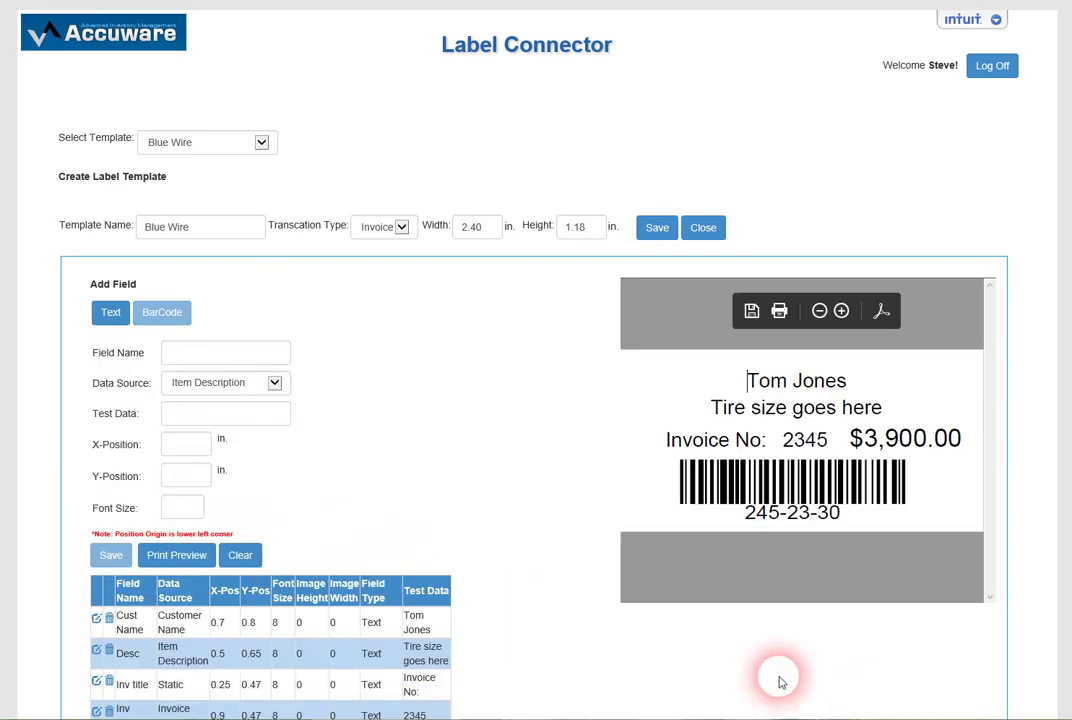
Step: Review the Inv title field's test data and available data sources, keeping Static selected, and close the Label Designer
{"action": "scroll", "coordinate": [22, 636], "scroll_direction": "down", "scroll_amount": 1}
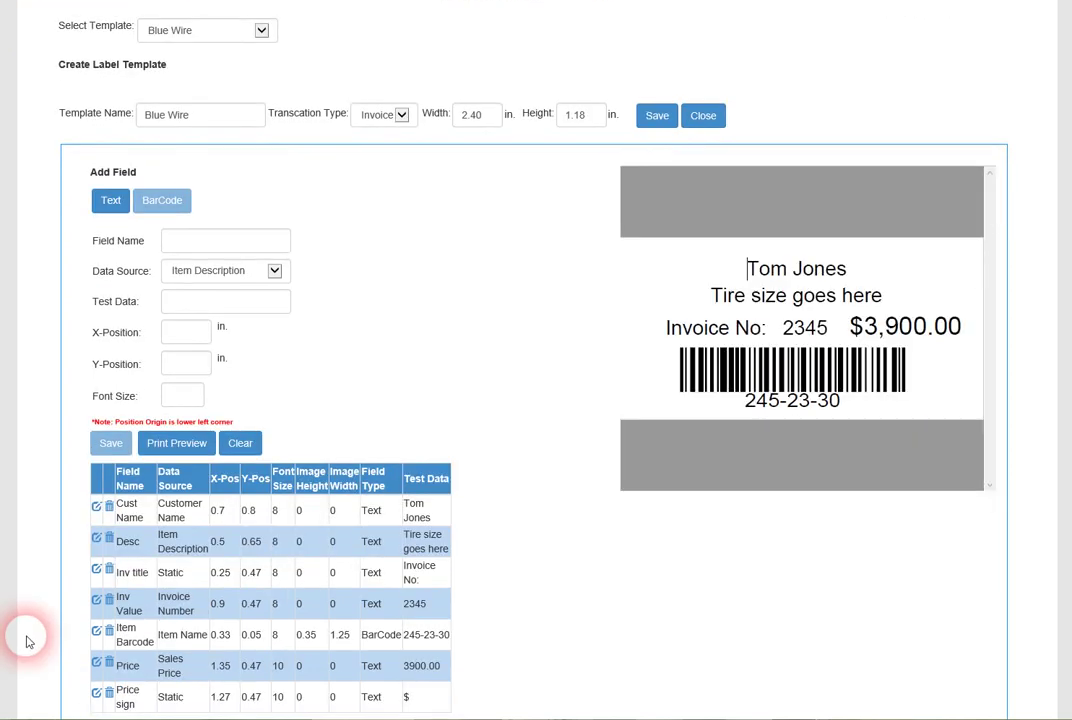
{"action": "left_click", "coordinate": [97, 570]}
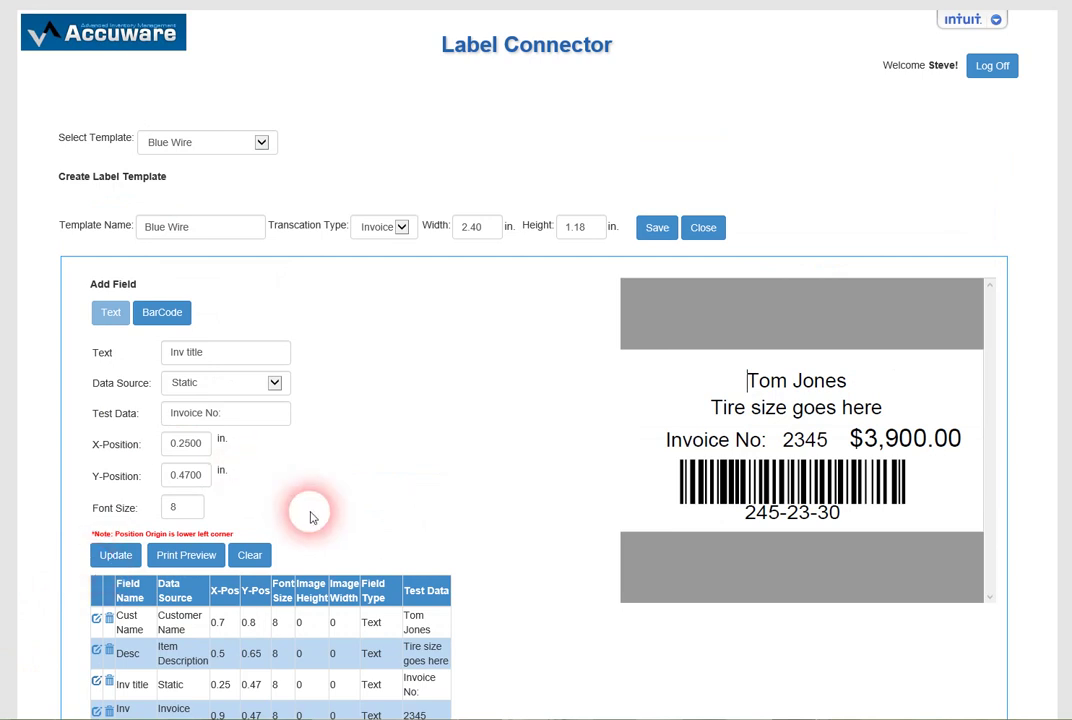
{"action": "left_click", "coordinate": [256, 414]}
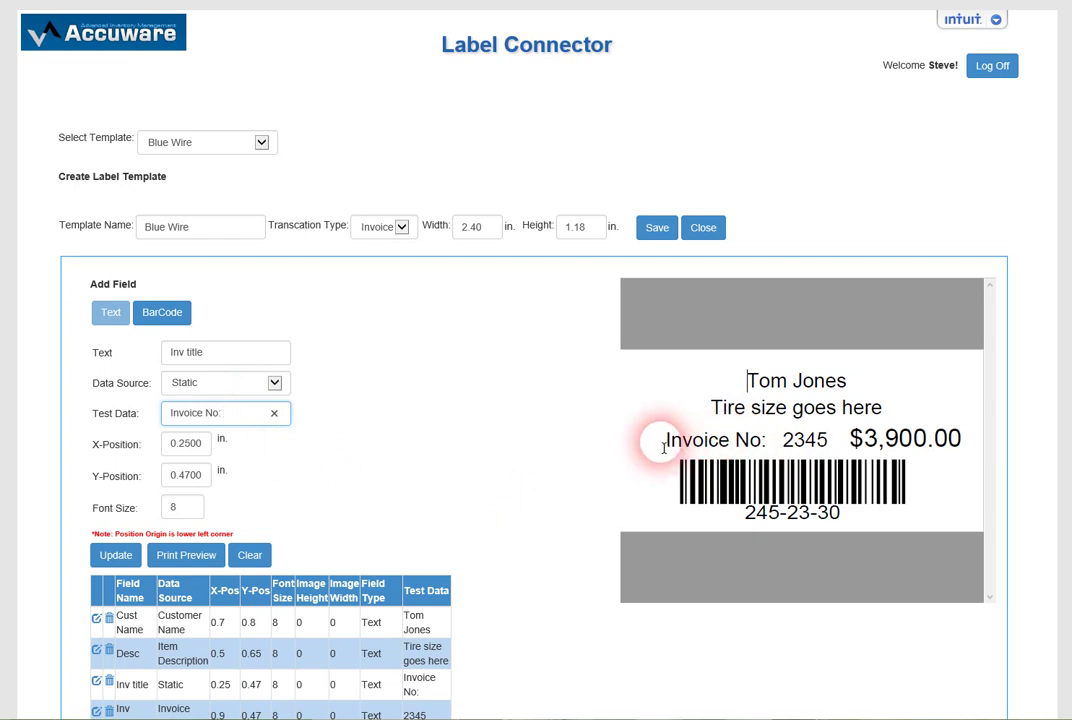
{"action": "left_click_drag", "start_coordinate": [662, 447], "coordinate": [778, 447]}
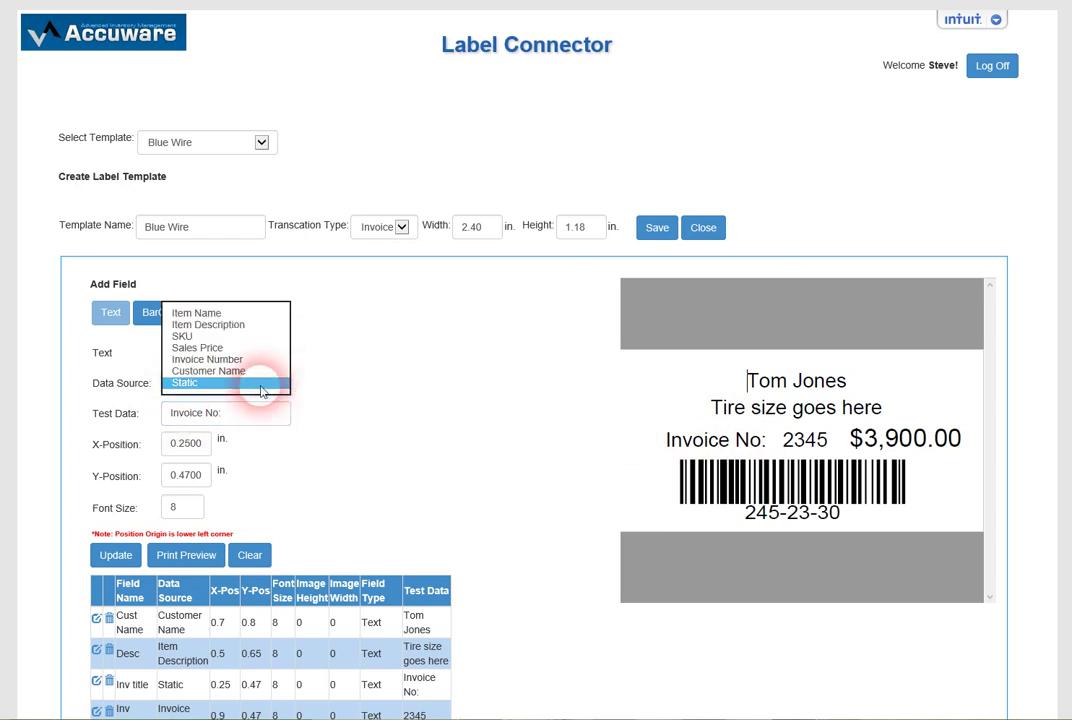
{"action": "left_click", "coordinate": [257, 384]}
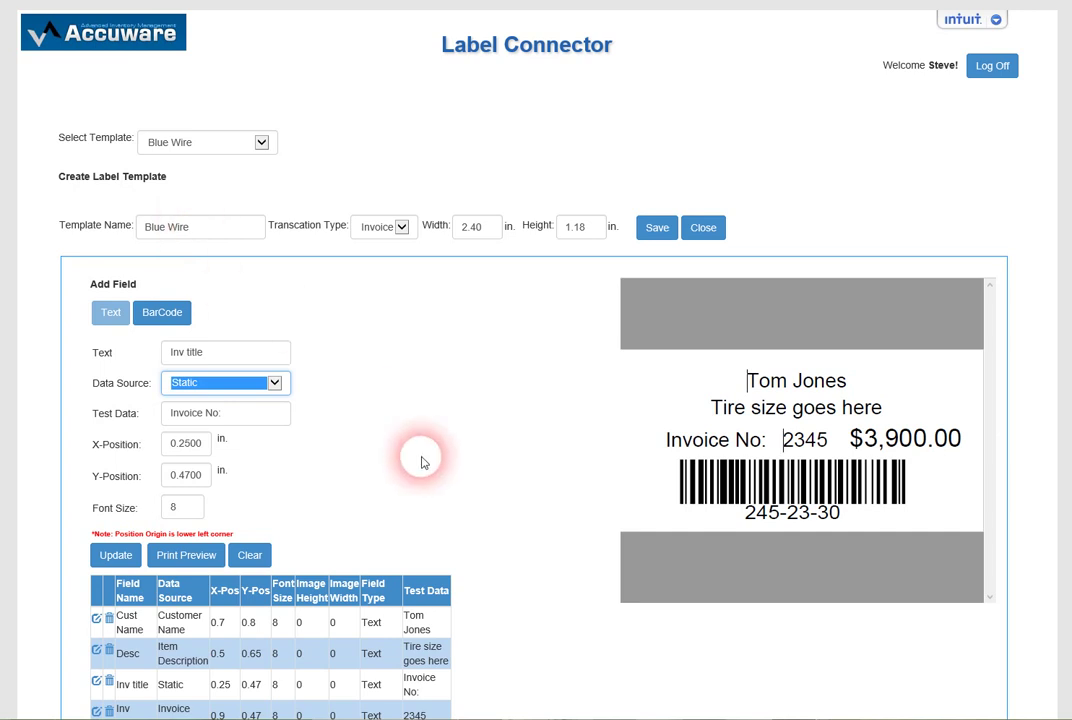
{"action": "left_click", "coordinate": [703, 228]}
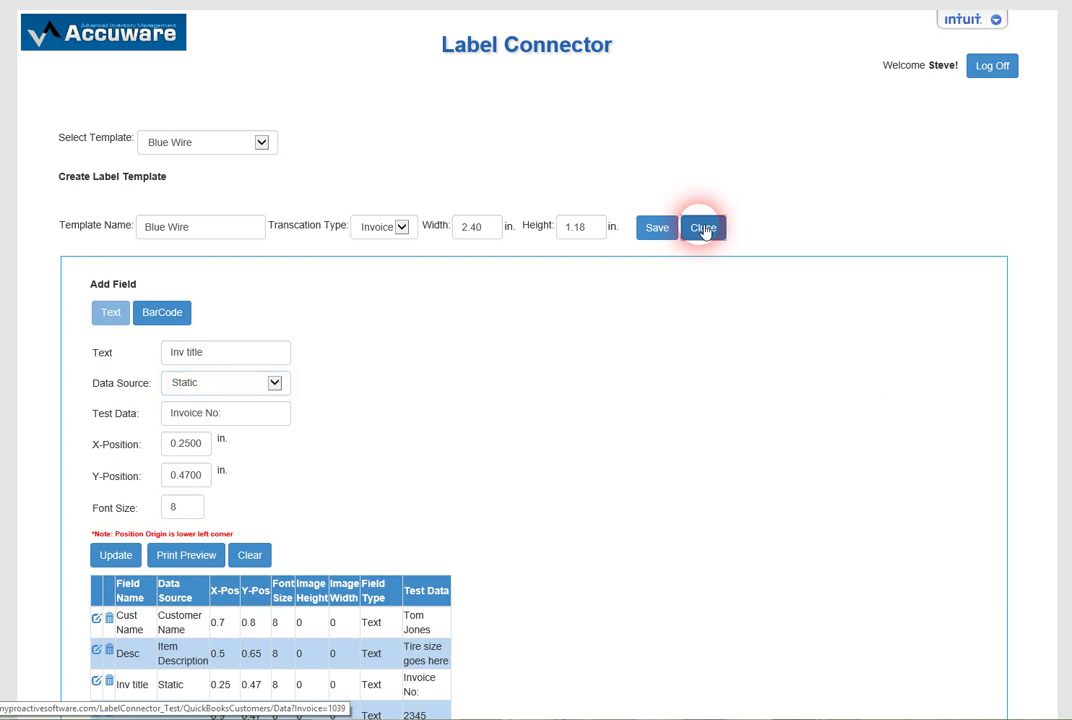